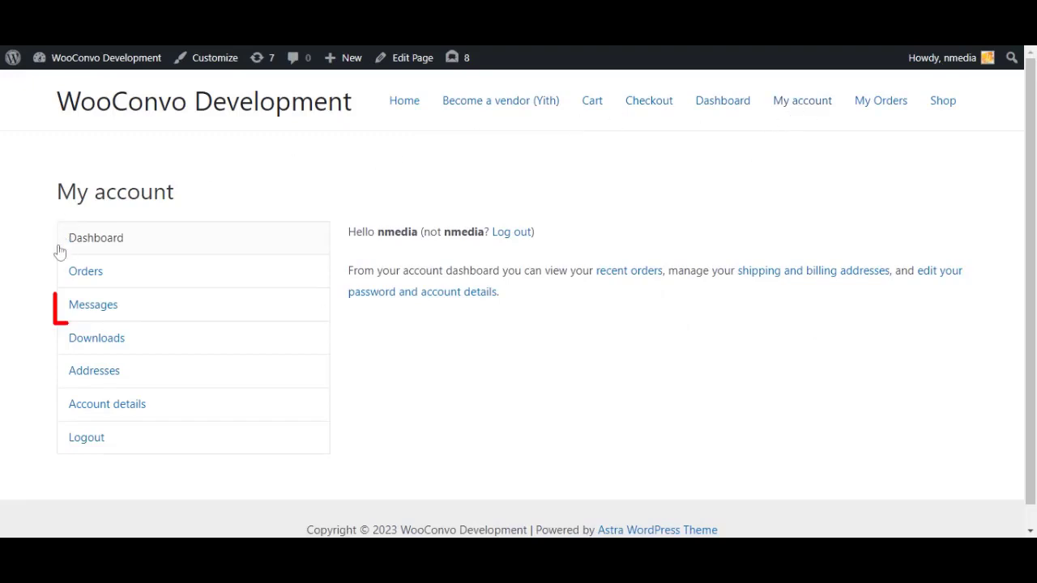
In My Account Messages, check the Starred and All filters, then reply 'Hi admin' in order #111
click(91, 313)
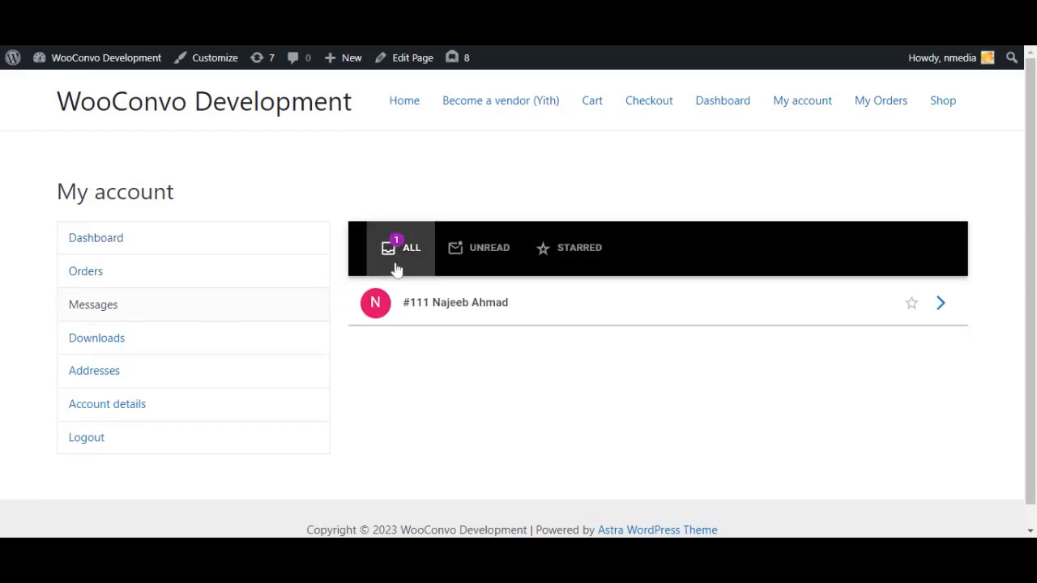
click(455, 258)
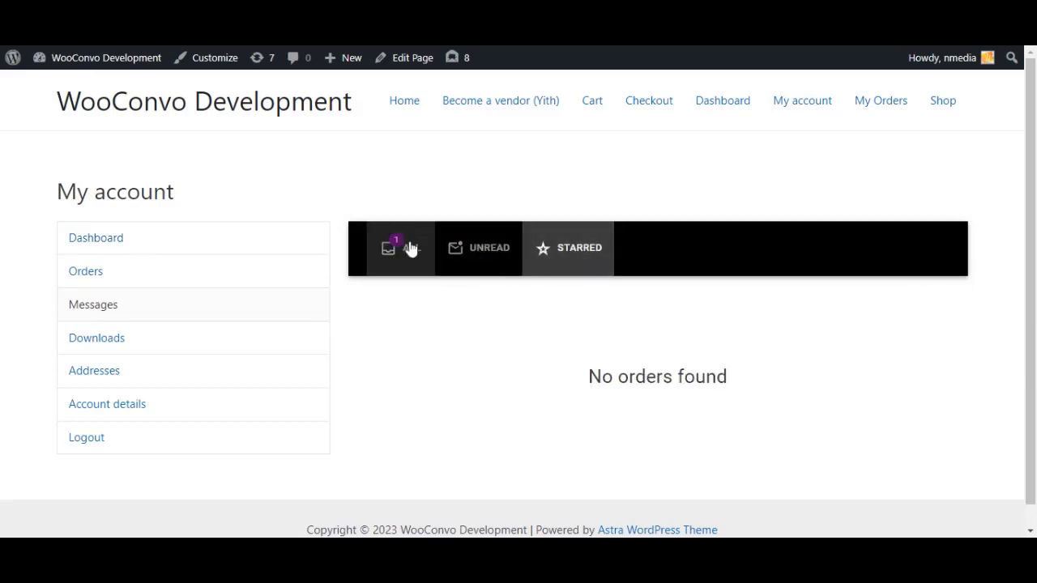
click(387, 250)
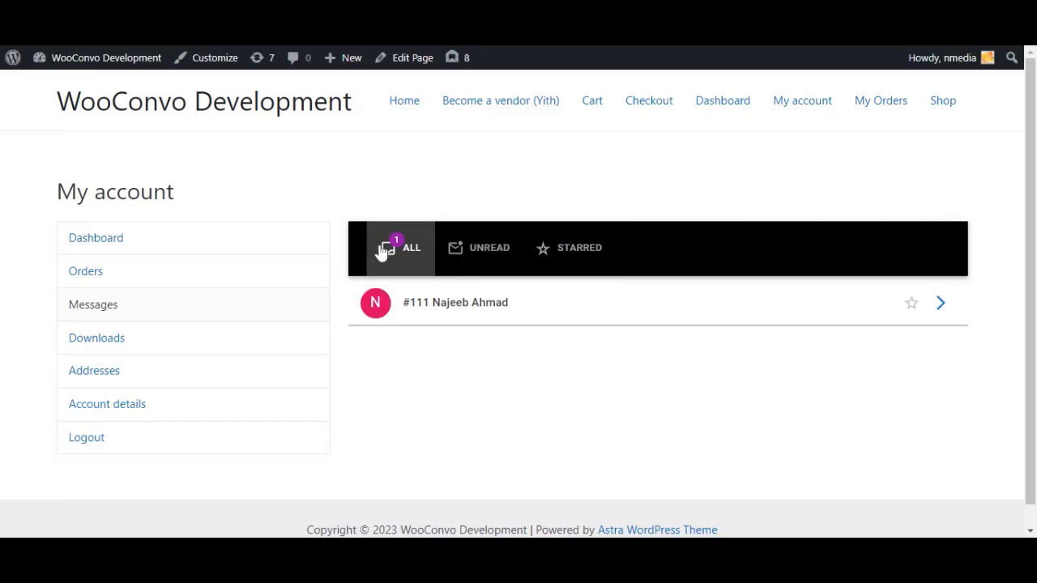
click(940, 305)
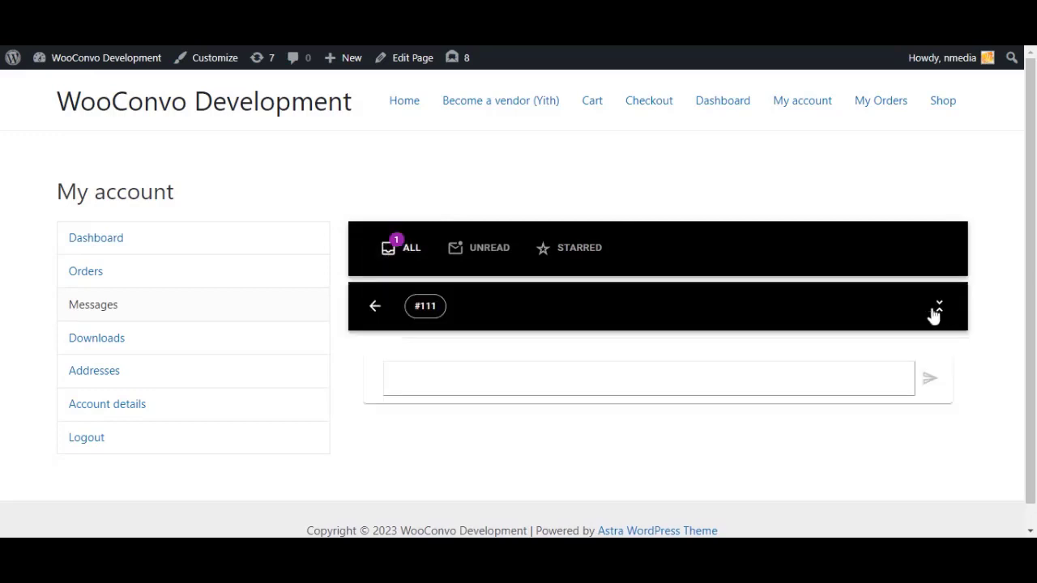
text(H)
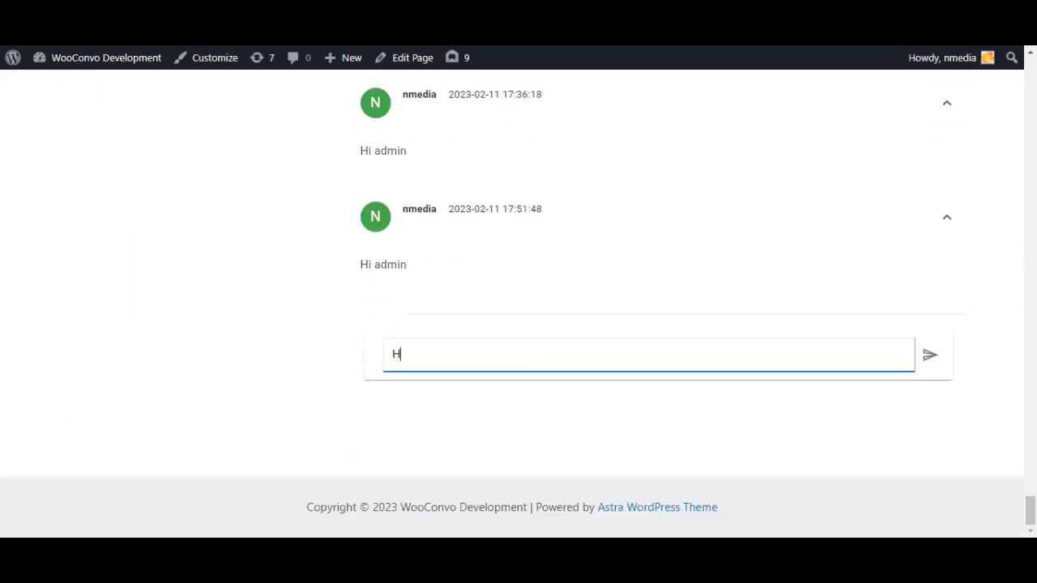
text(min)
key(Return)
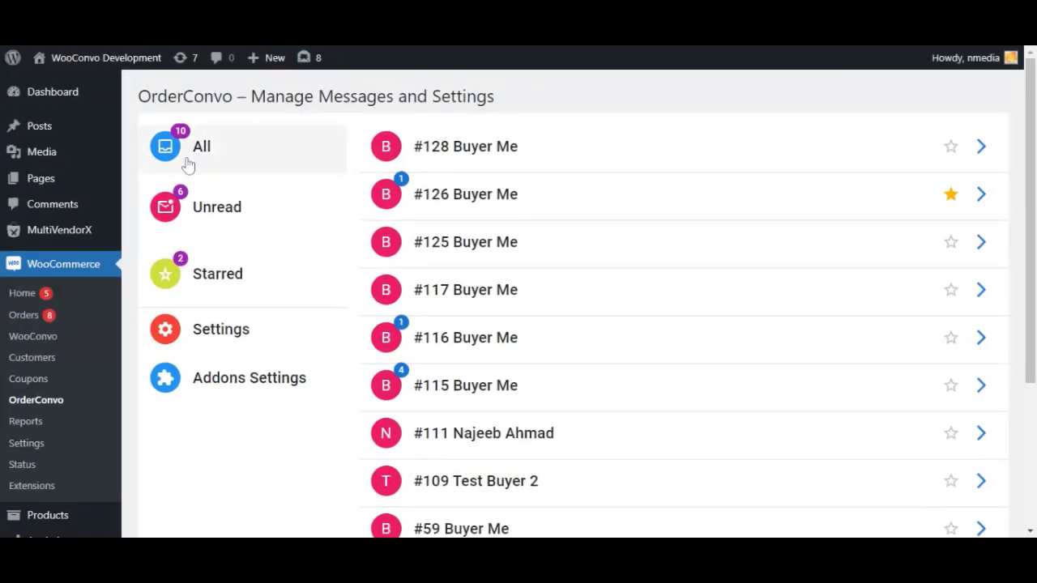
click(207, 208)
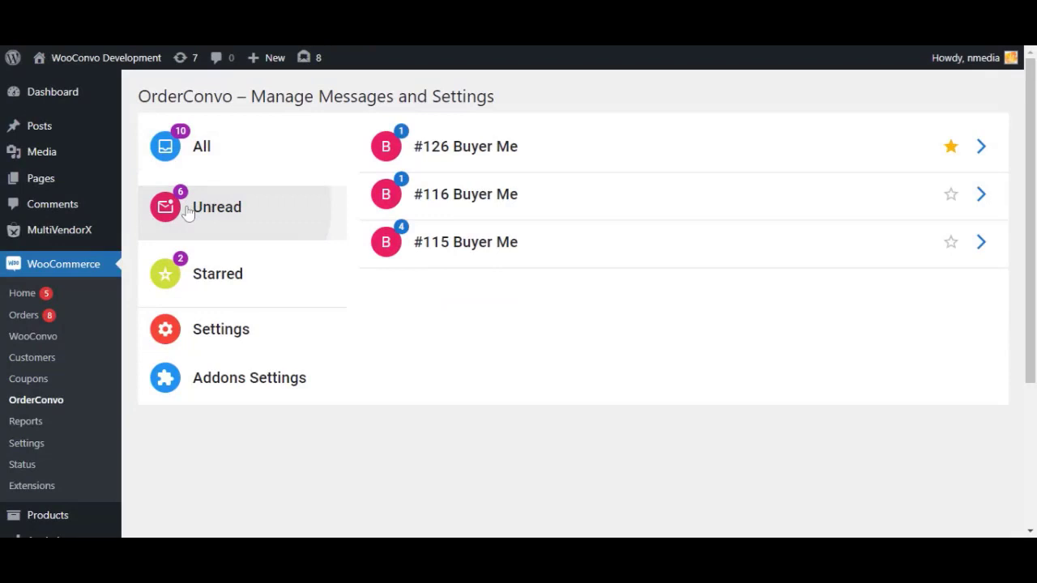
click(196, 277)
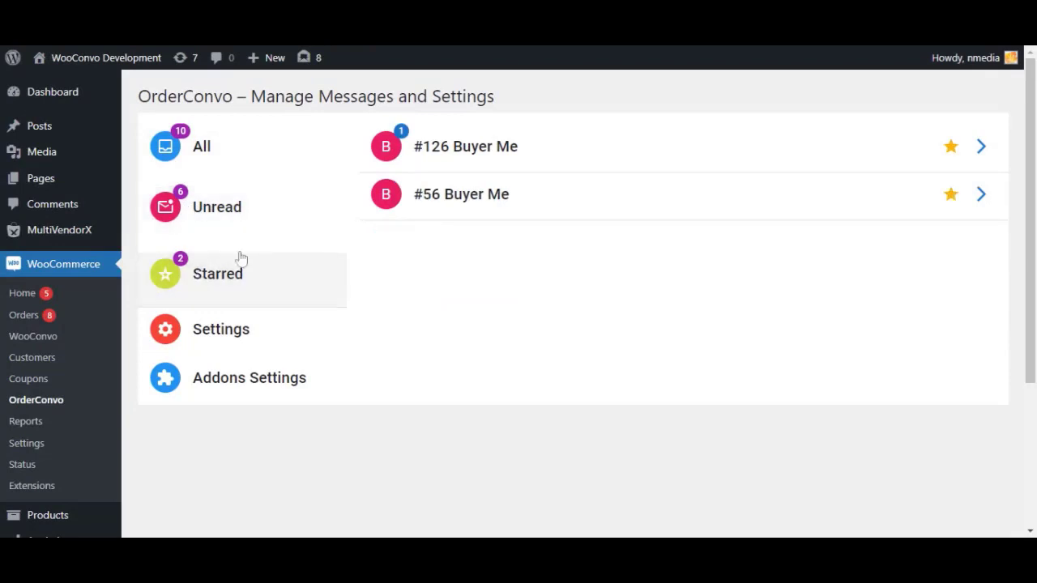
click(232, 154)
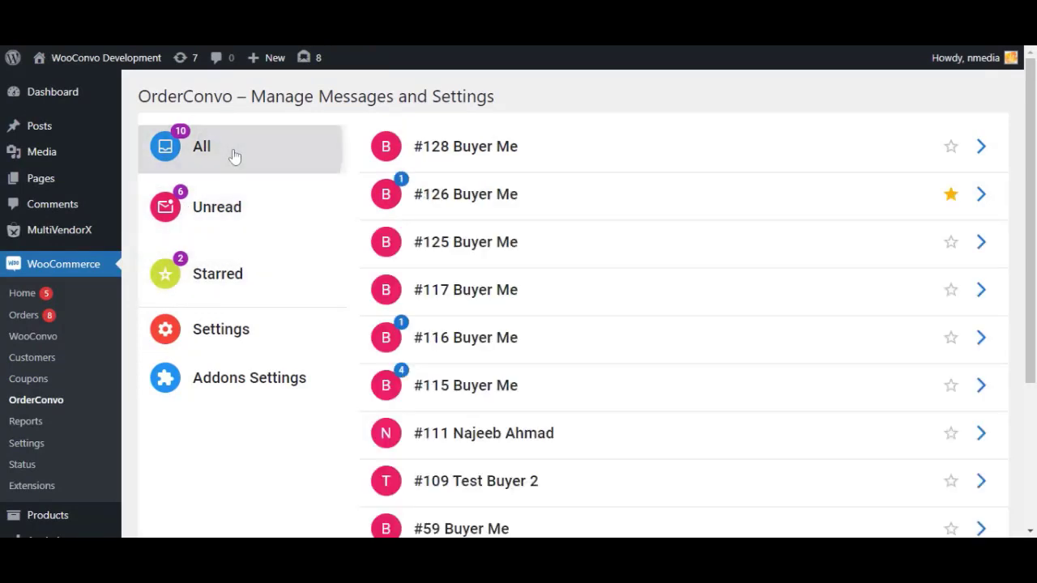
click(953, 149)
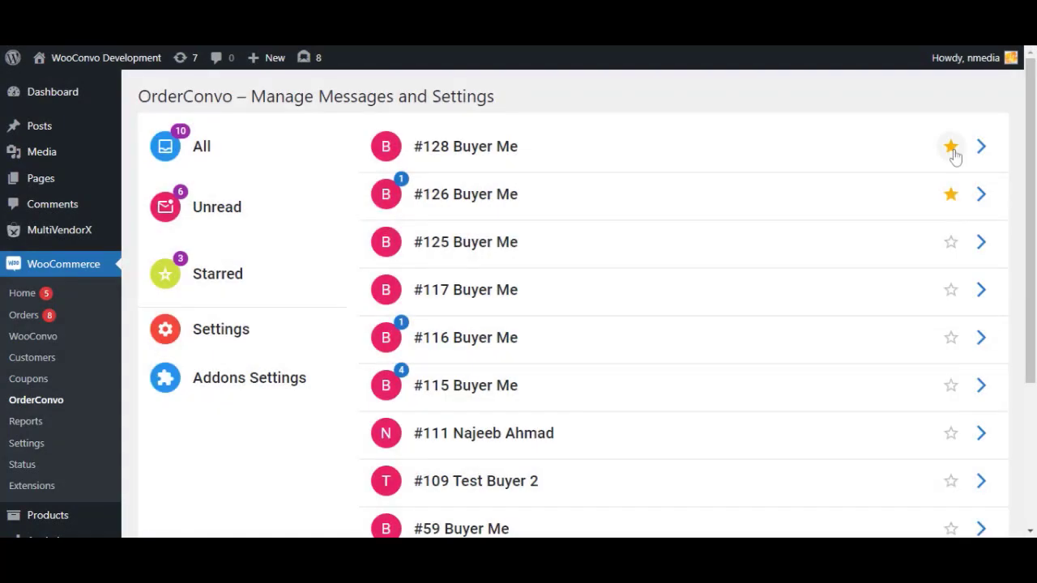
click(952, 148)
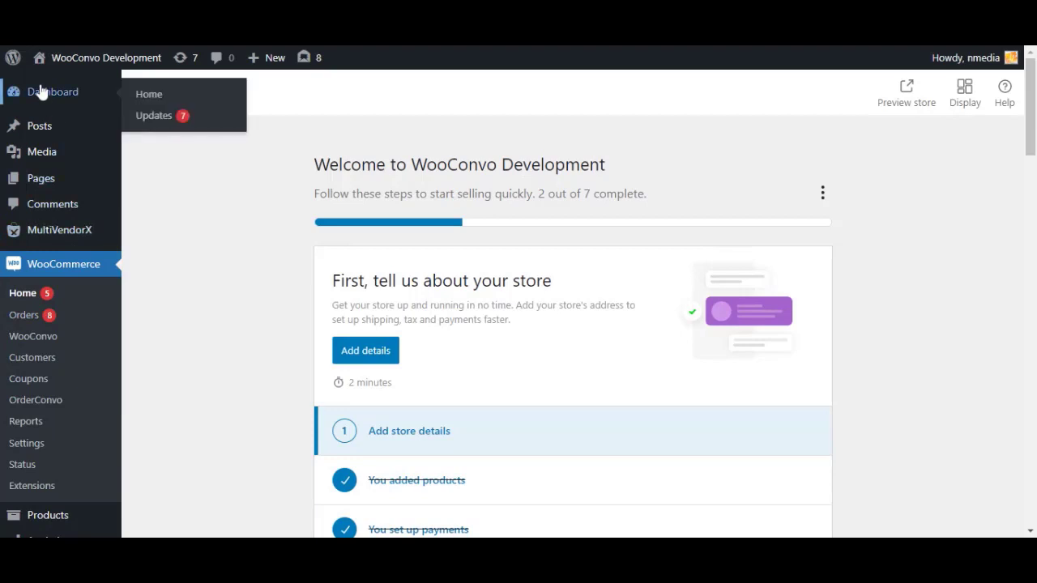
From the Dashboard, open WooCommerce Settings > Emails and manage the WooConvo Vendor - New Message Received email
click(42, 91)
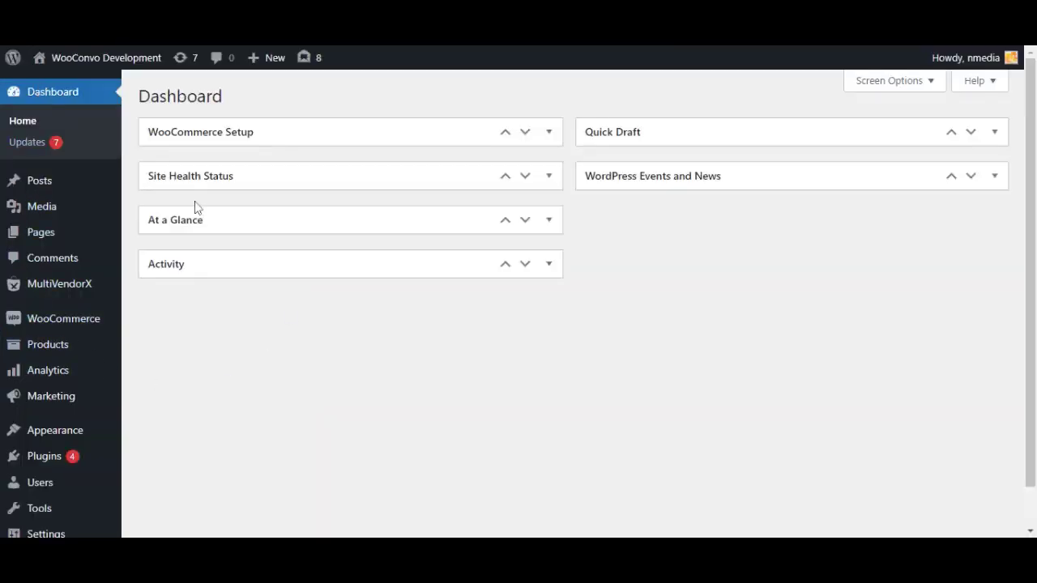
mouse_move(63, 264)
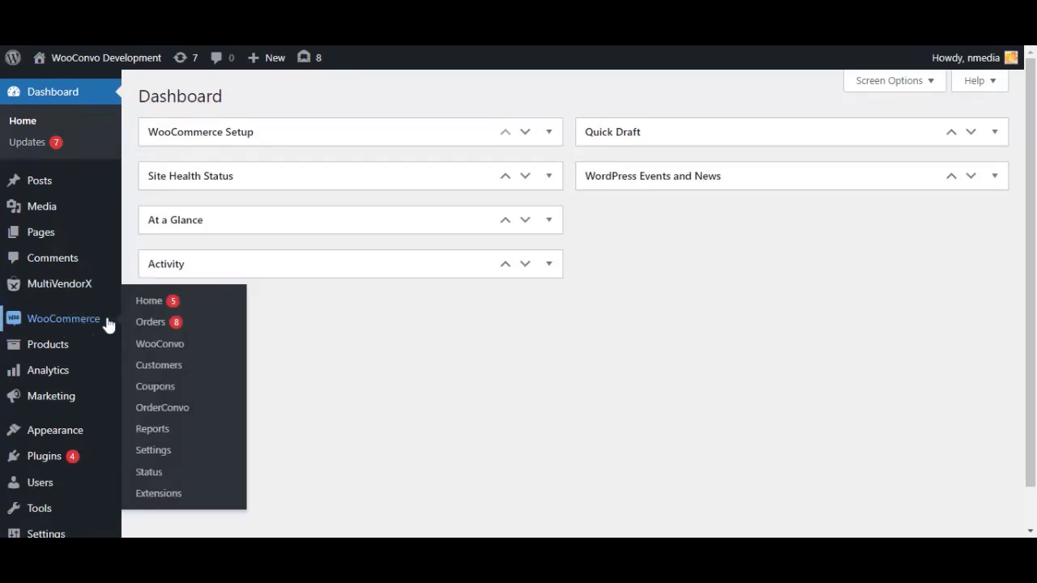
click(162, 450)
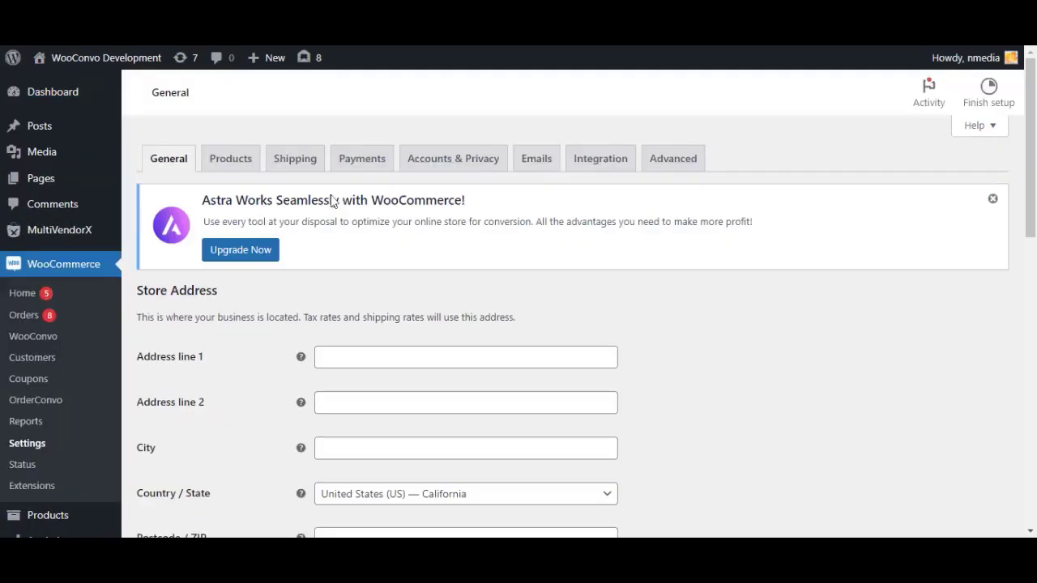
click(546, 159)
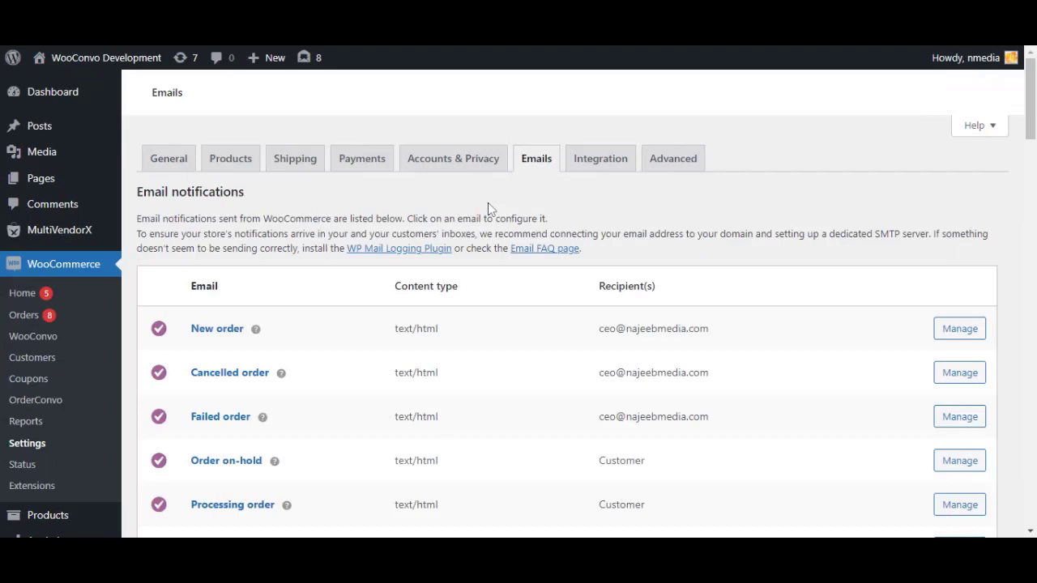
scroll(487, 208, down, 2)
scroll(405, 243, down, 5)
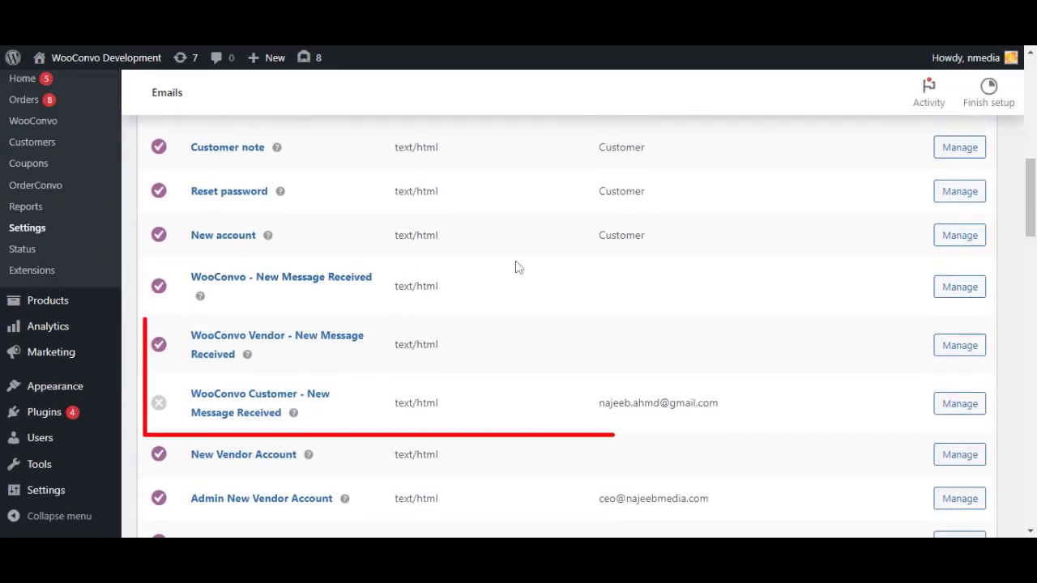
click(972, 356)
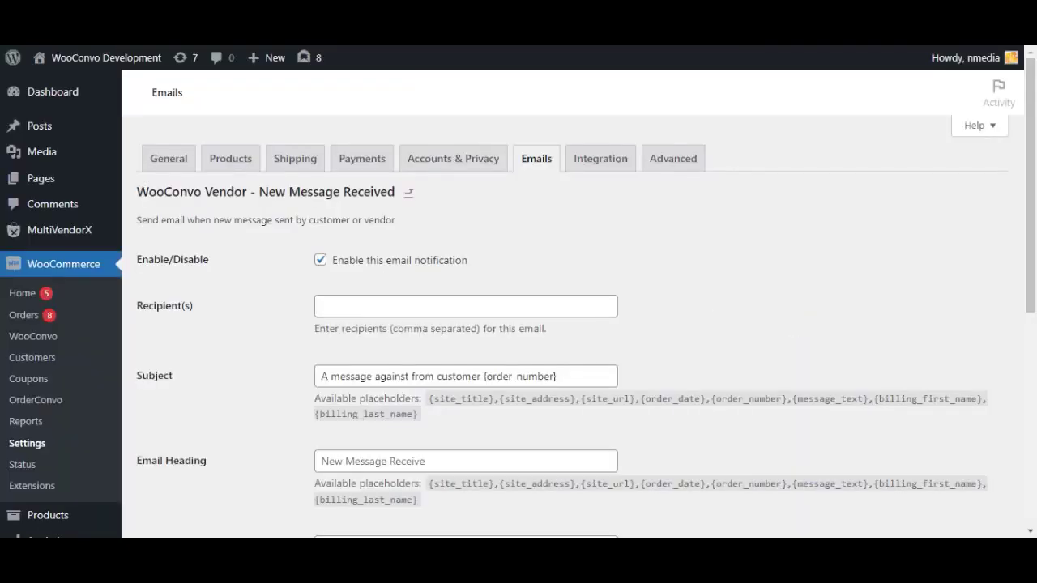
scroll(518, 324, down, 1)
scroll(519, 324, down, 3)
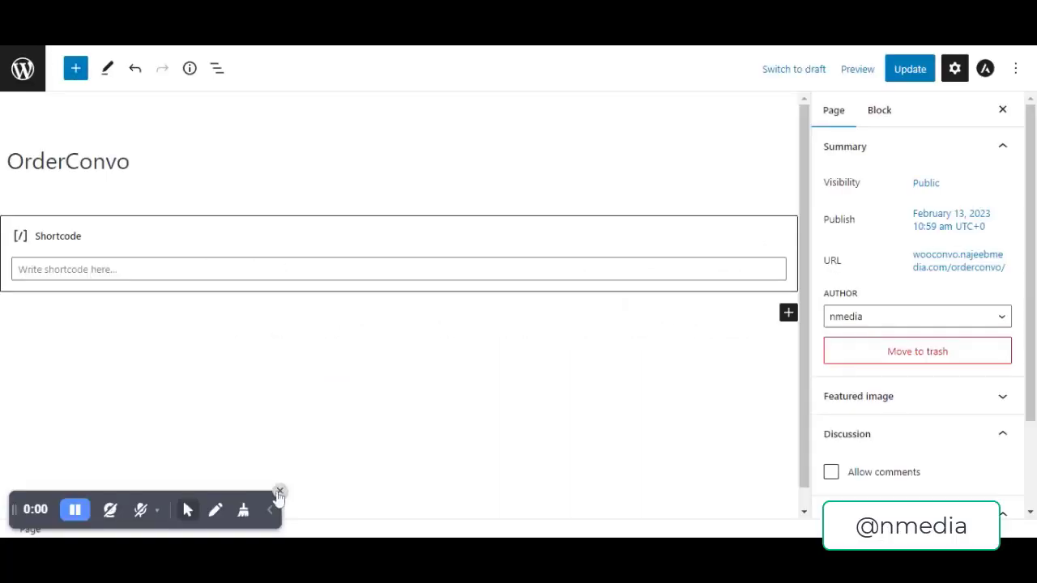
Remove the OrderConvo page's existing shortcode block
click(157, 227)
click(56, 188)
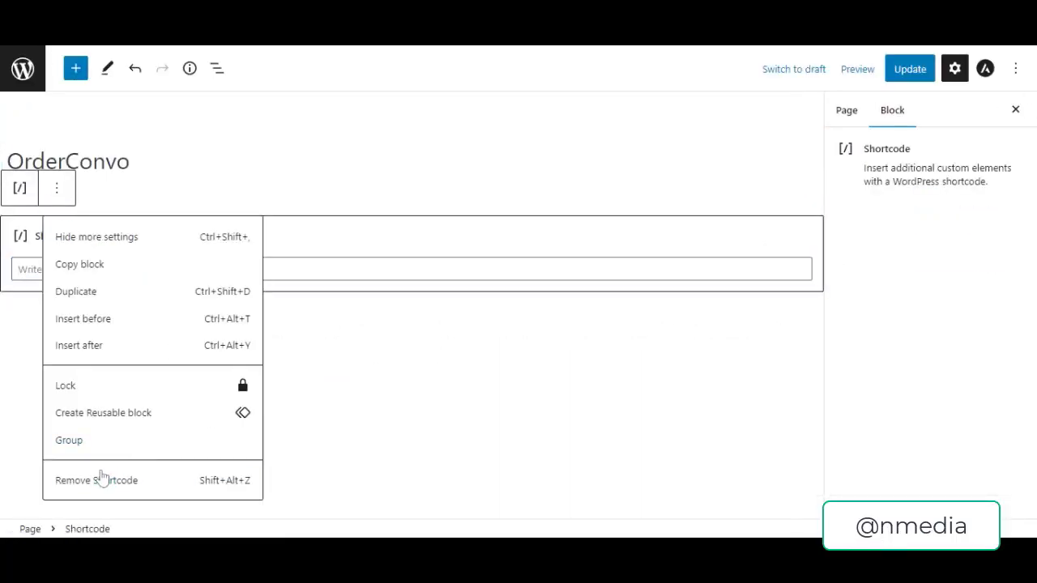
click(101, 480)
Add a Shortcode block holding [orderconvo context="myaccount"] and save the page update
click(802, 225)
text(s)
click(599, 326)
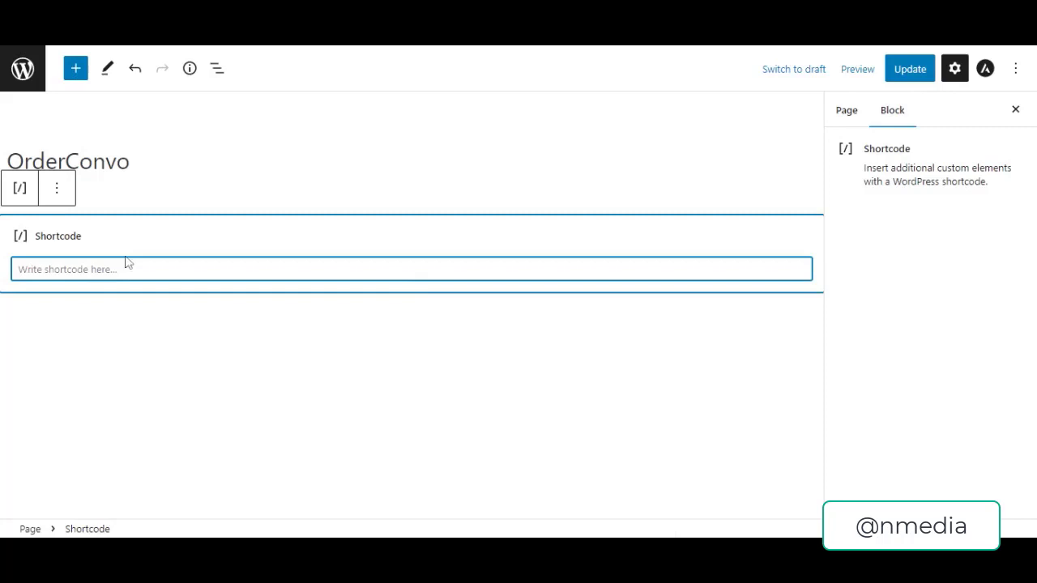
text([orderconvo context="myaccount"])
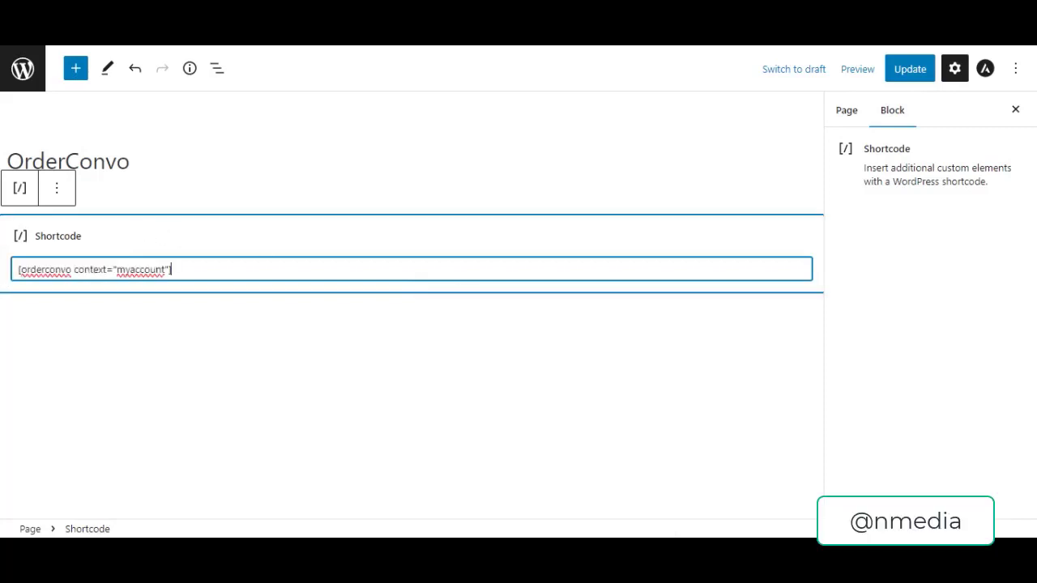
key(ctrl+s)
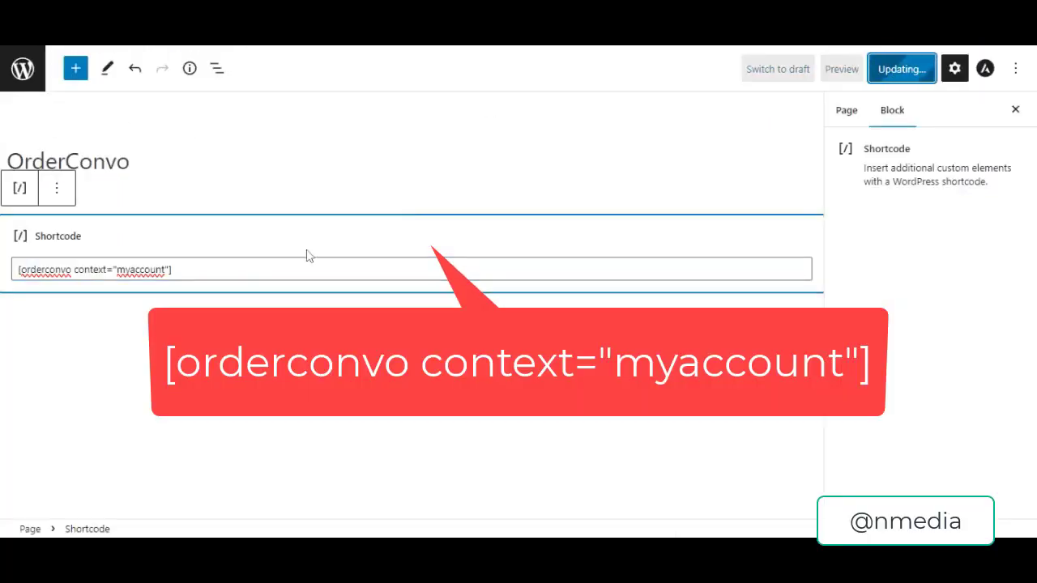